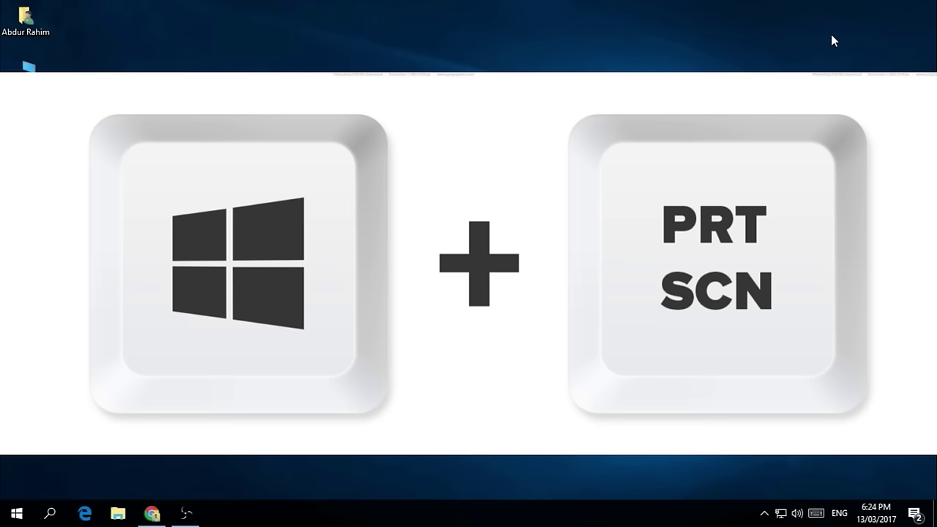
Capture the full screen to a file and view the resulting Screenshot (2) in the Screenshots folder under Pictures.
key("super+Print")
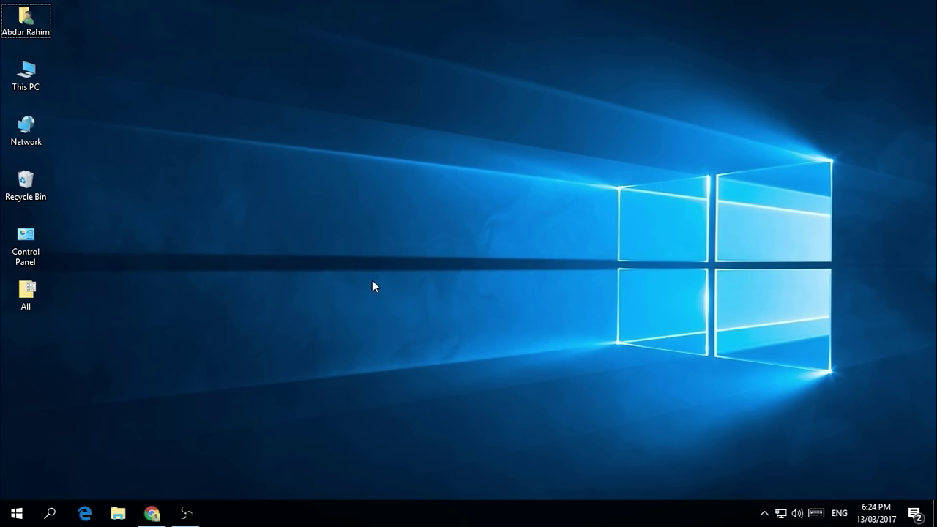
double_click(46, 30)
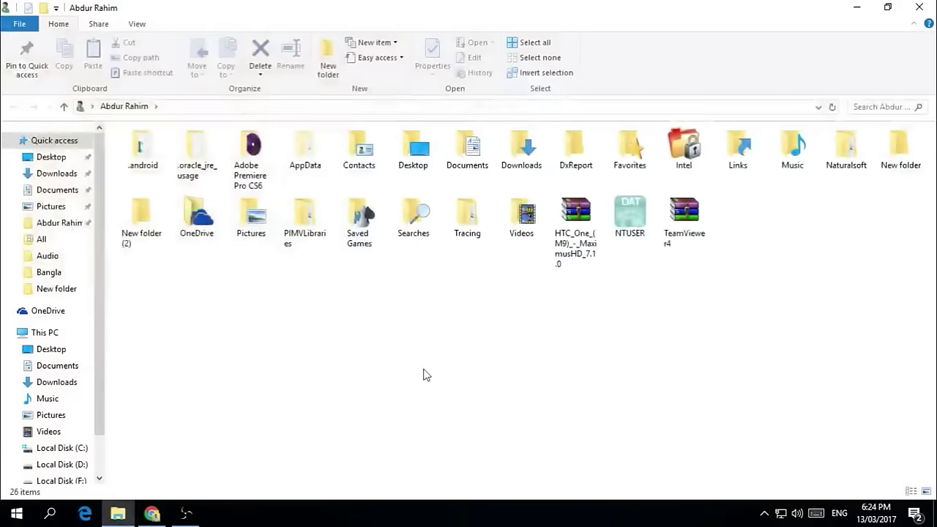
double_click(246, 212)
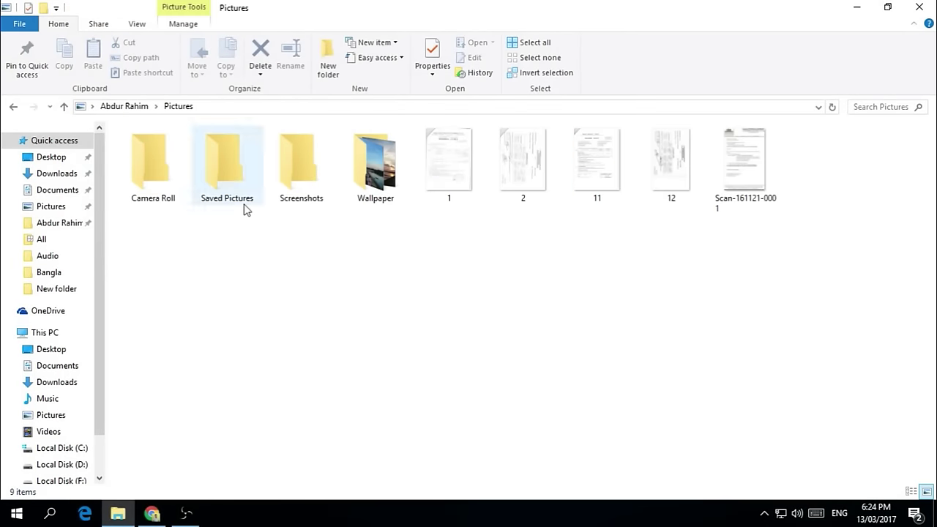
left_click(296, 184)
double_click(296, 185)
double_click(255, 167)
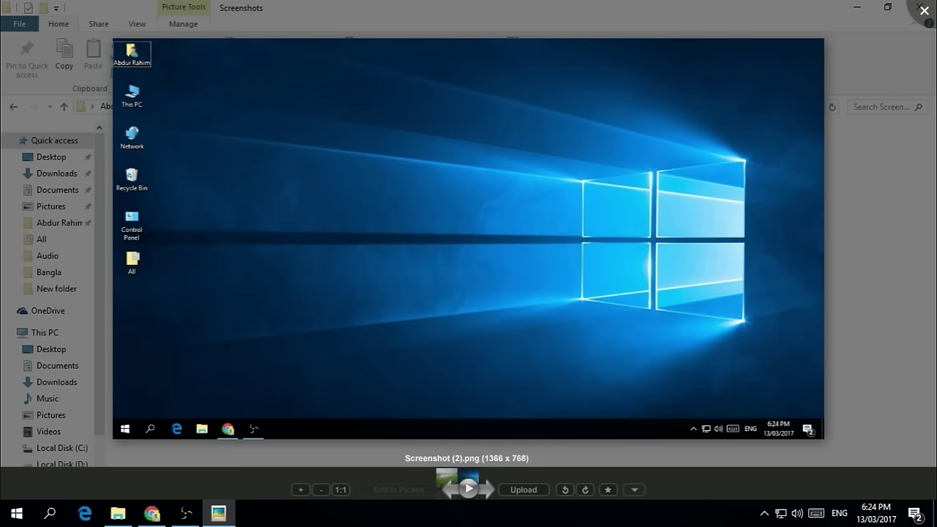
left_click(921, 10)
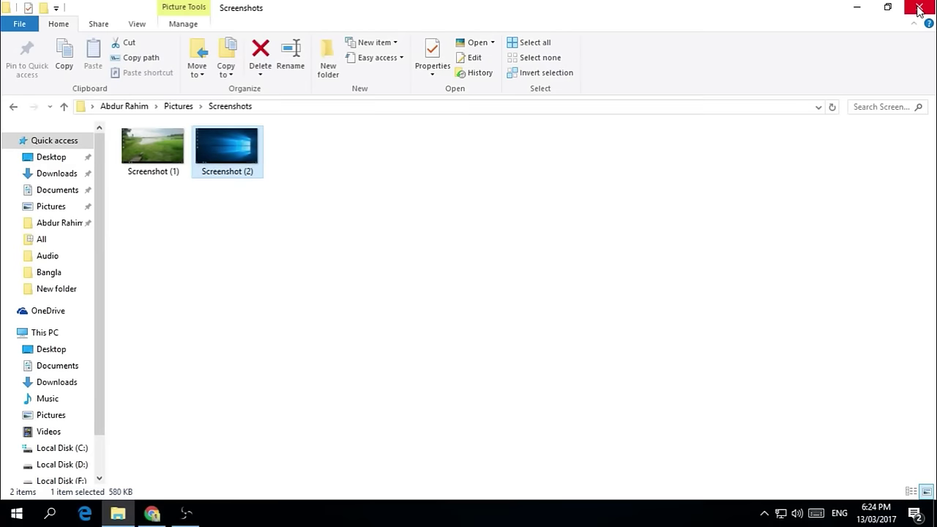
left_click(918, 9)
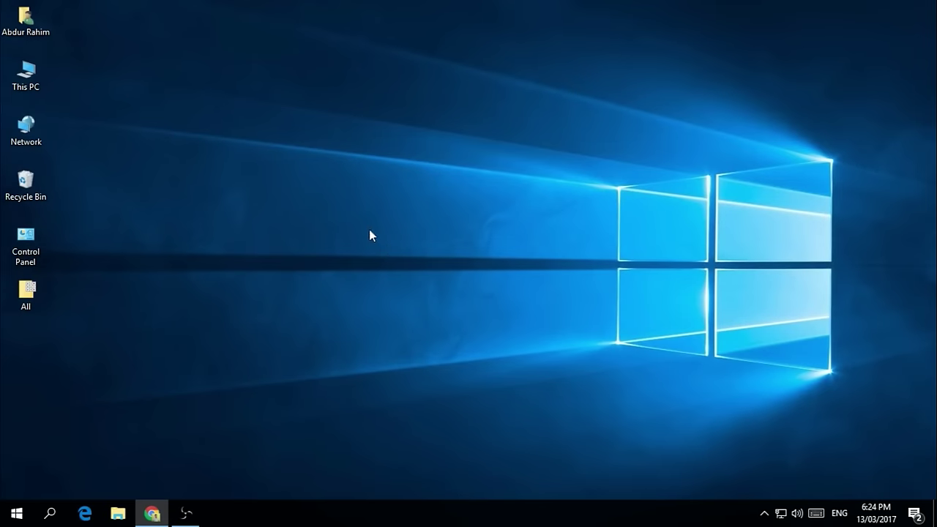
Search Windows for "snip" and launch Snipping Tool, moving its window slightly up on the desktop.
left_click(52, 512)
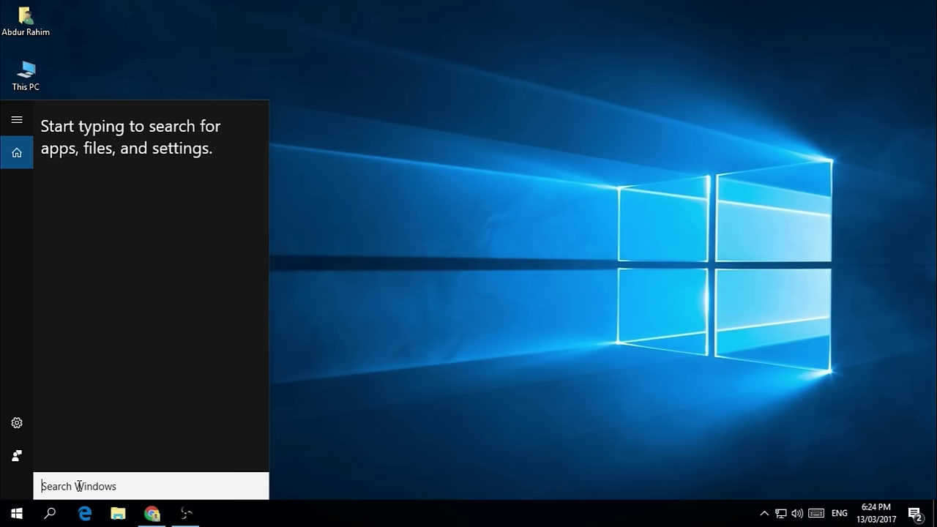
type("snip")
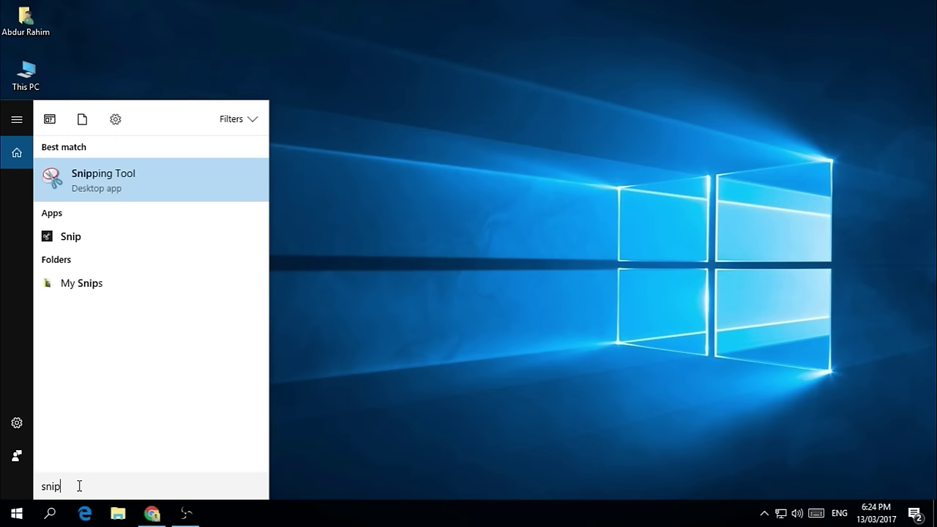
left_click(95, 176)
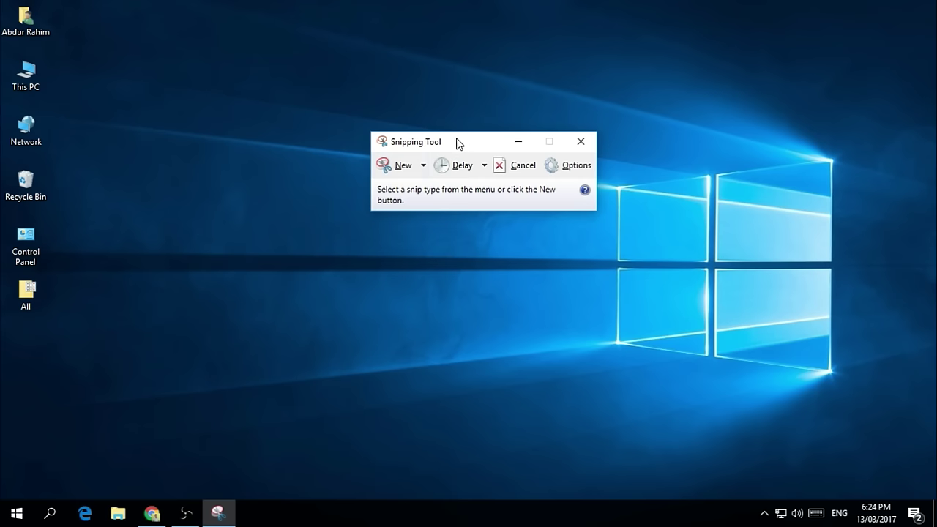
left_click_drag(458, 142, 470, 127)
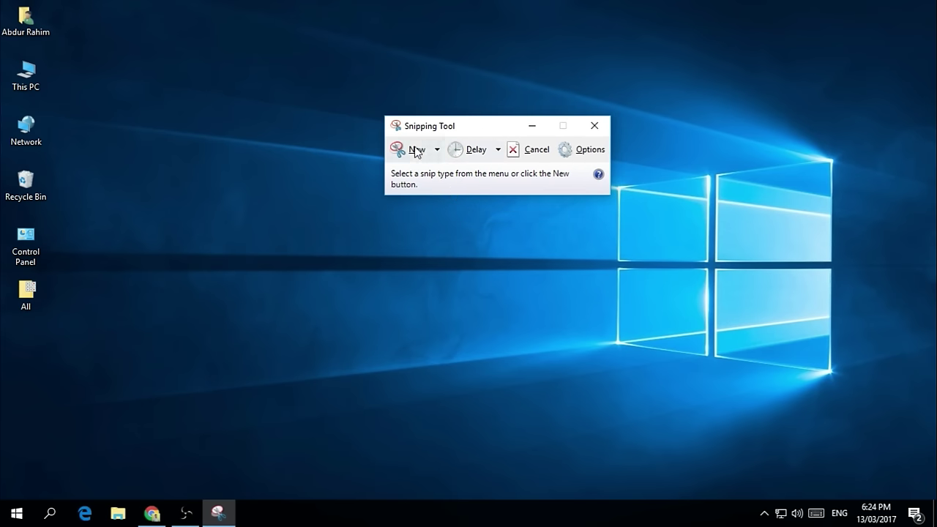
Take a rectangular snip of the desktop area containing all the desktop icons and the adjoining wallpaper.
left_click(437, 149)
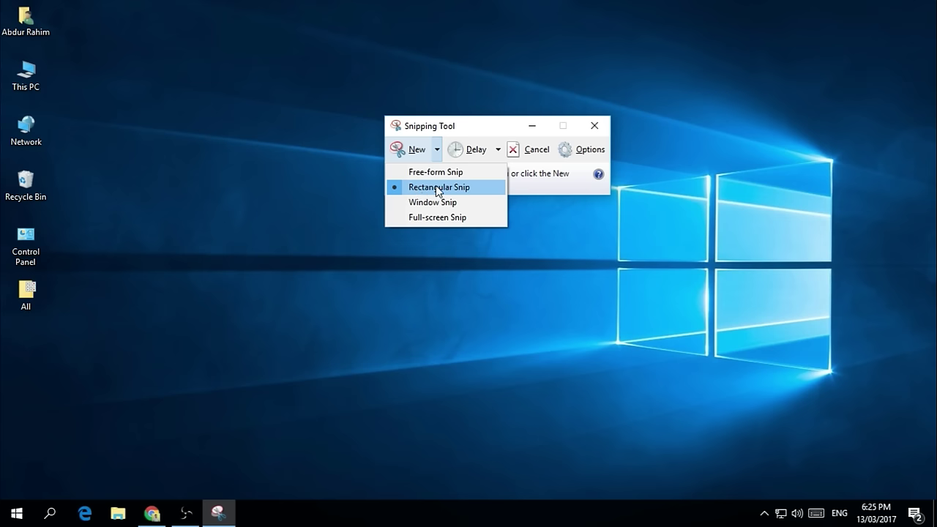
left_click(412, 150)
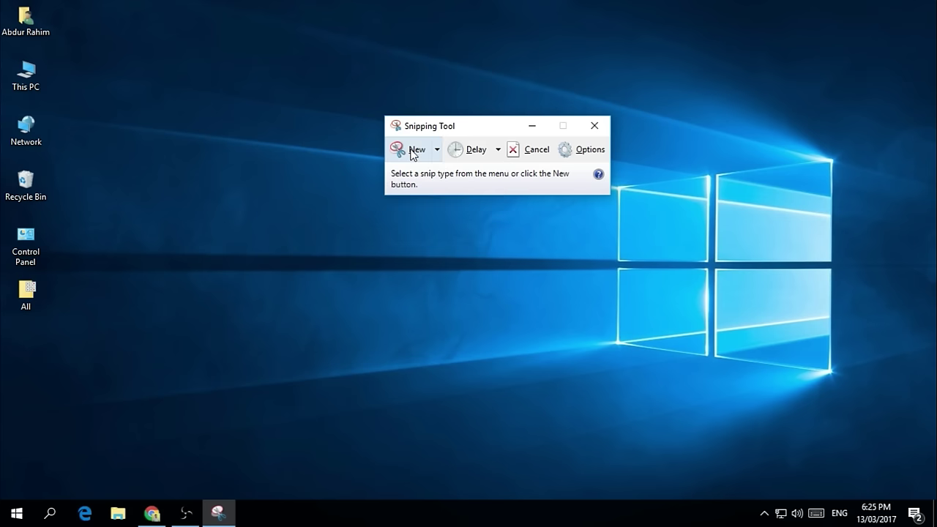
left_click(412, 151)
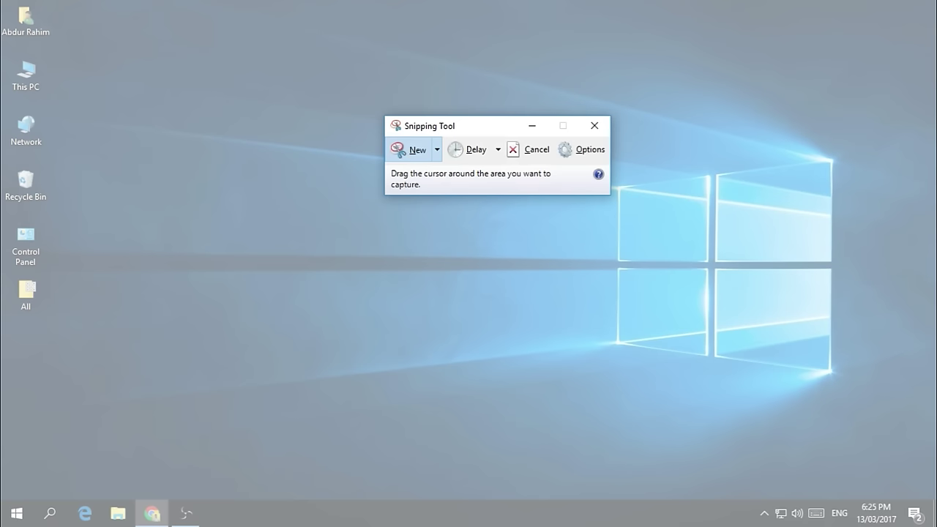
left_click_drag(2, 1, 575, 361)
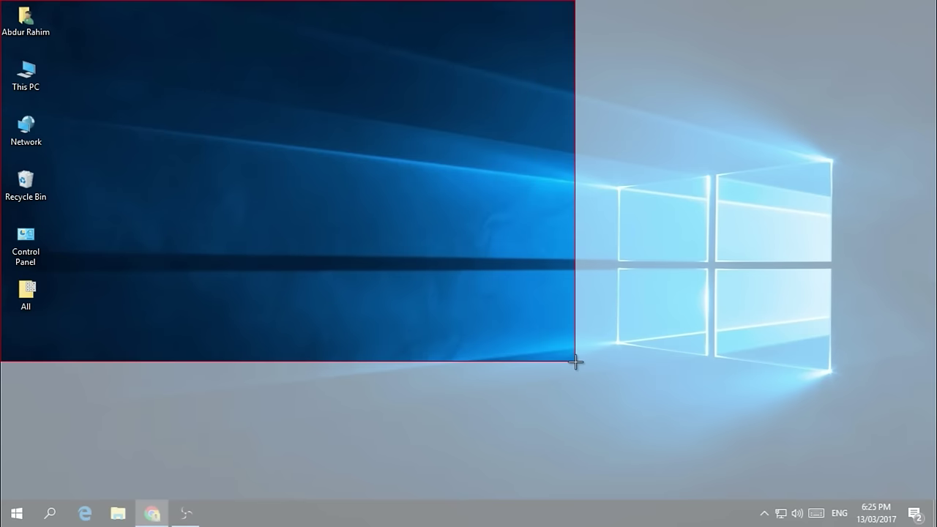
left_click_drag(575, 361, 575, 361)
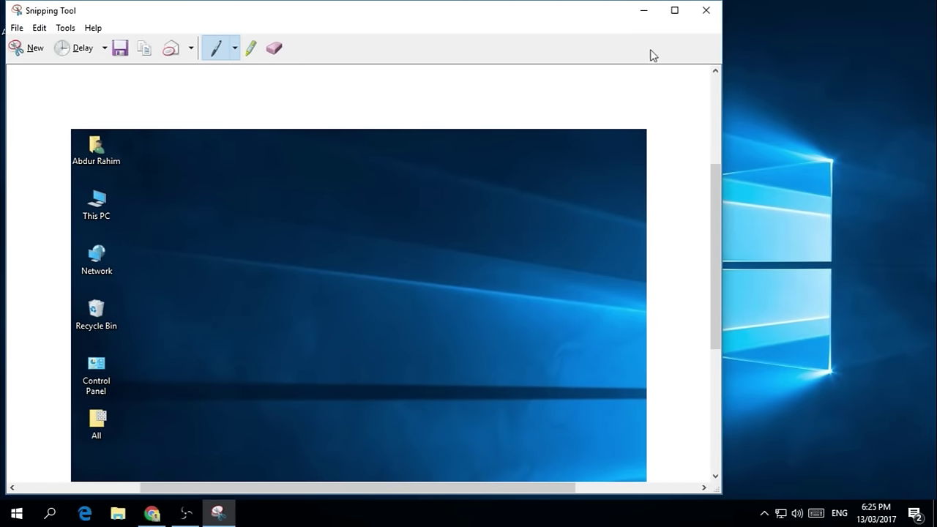
Maximize the snip editor and scribble freehand loops across the wallpaper with the red pen.
left_click(674, 10)
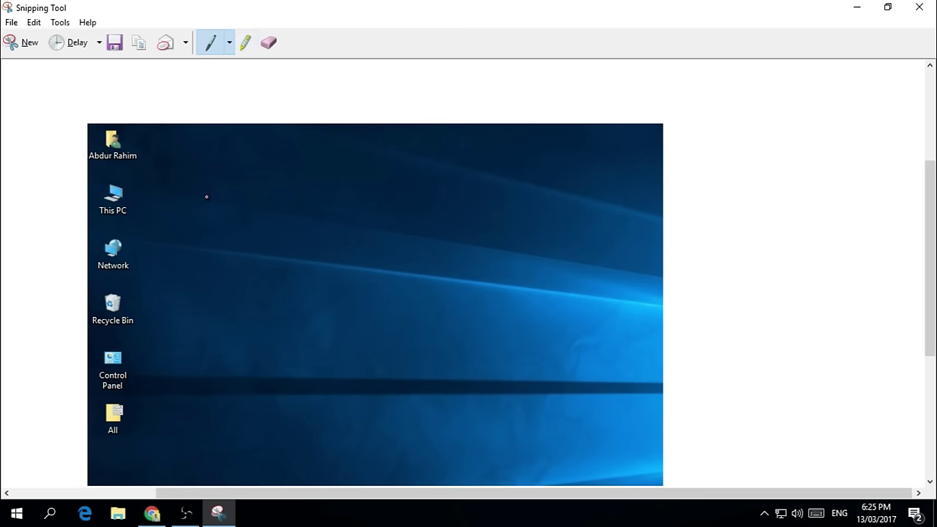
mouse_move(208, 198)
left_mouse_down()
mouse_move(161, 283)
mouse_move(625, 418)
mouse_move(527, 352)
left_mouse_up()
mouse_move(379, 258)
left_mouse_down()
mouse_move(314, 307)
mouse_move(205, 274)
left_mouse_up()
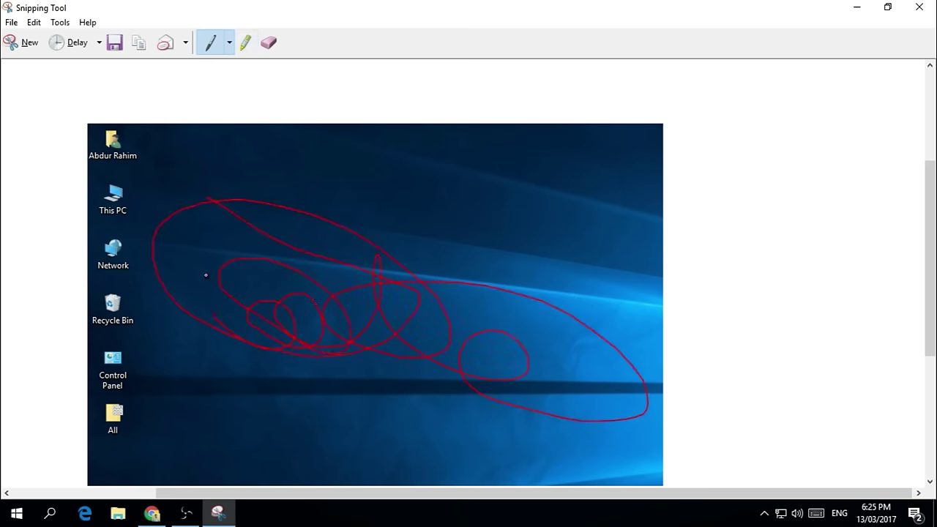
Highlight the This PC and Recycle Bin labels and draw a highlighter loop over the wallpaper.
left_click(243, 45)
left_click_drag(101, 194, 185, 223)
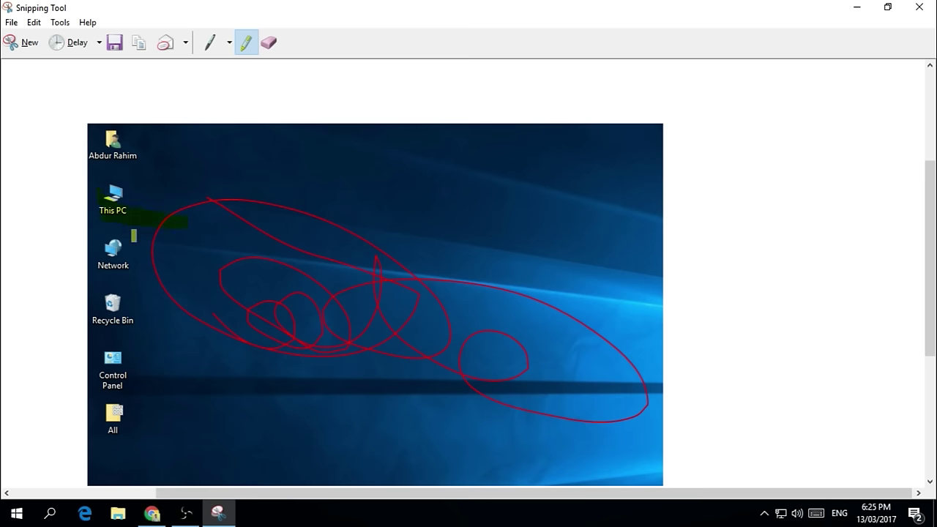
mouse_move(95, 322)
left_mouse_down()
mouse_move(163, 323)
mouse_move(87, 317)
left_mouse_up()
left_click_drag(274, 257, 286, 345)
Erase the red pen scribbles, the highlighter loop and the highlight on This PC.
left_click(271, 44)
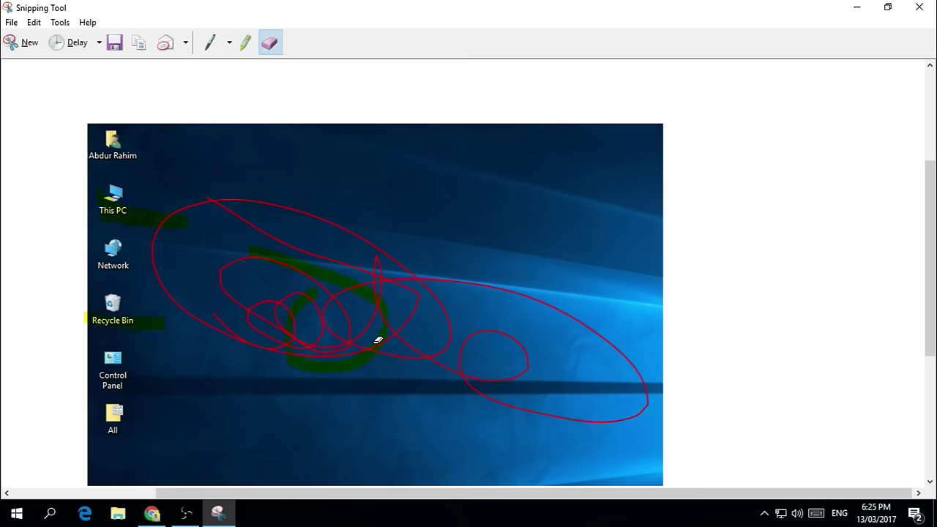
left_click_drag(376, 339, 265, 297)
left_click_drag(127, 210, 198, 230)
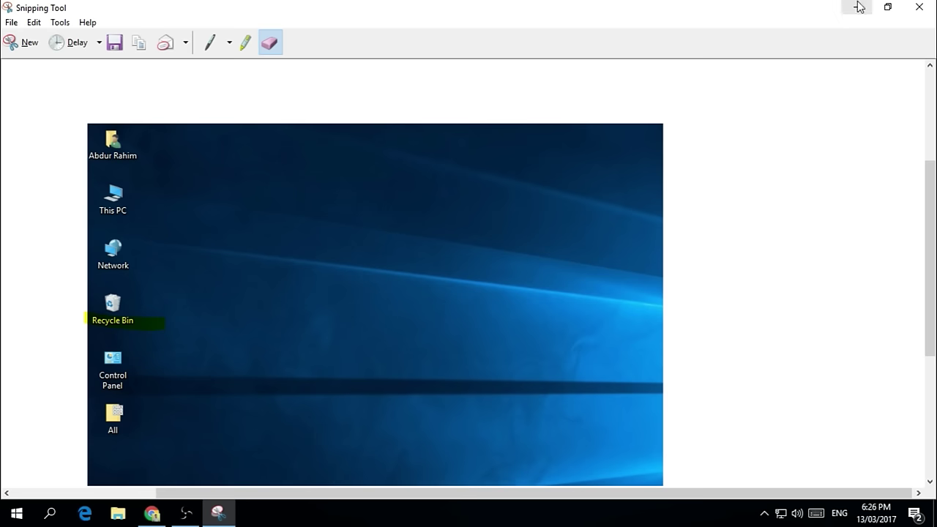
Close Snipping Tool without saving the snip.
left_click(919, 6)
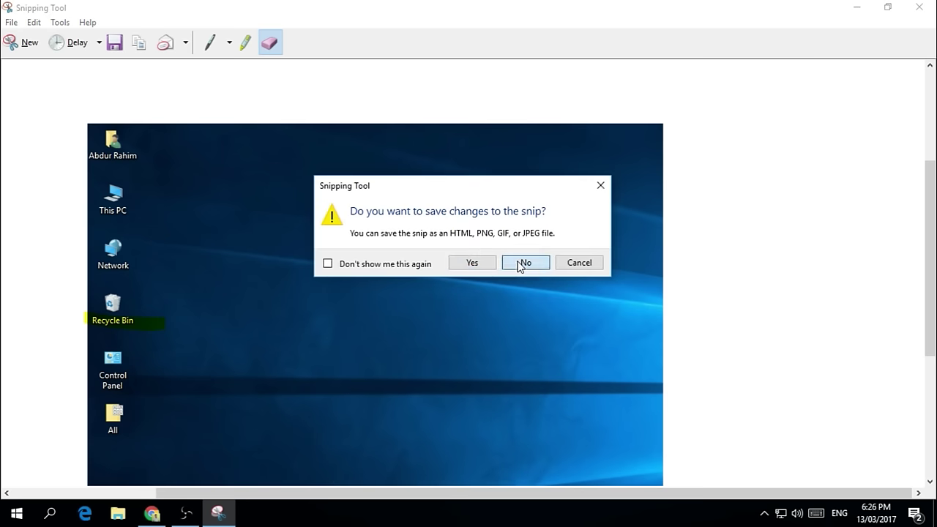
left_click(522, 263)
left_click(151, 513)
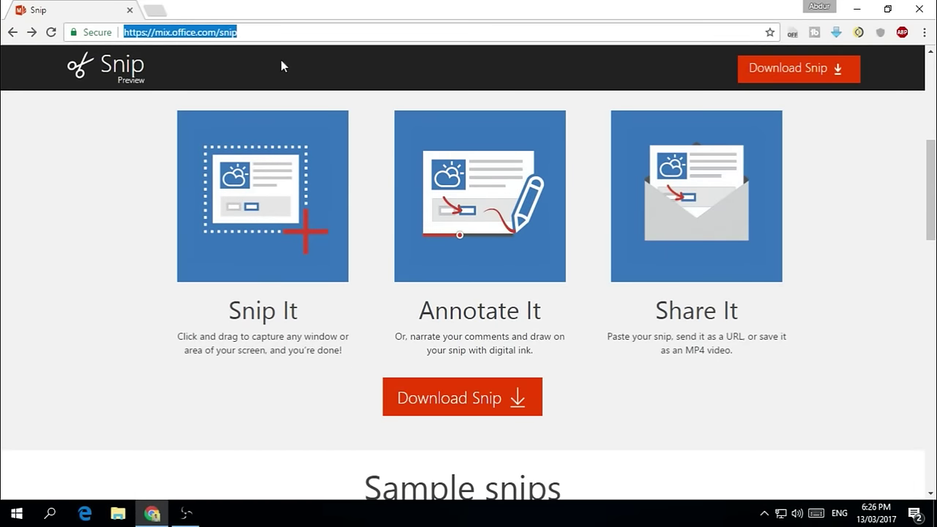
left_click(260, 34)
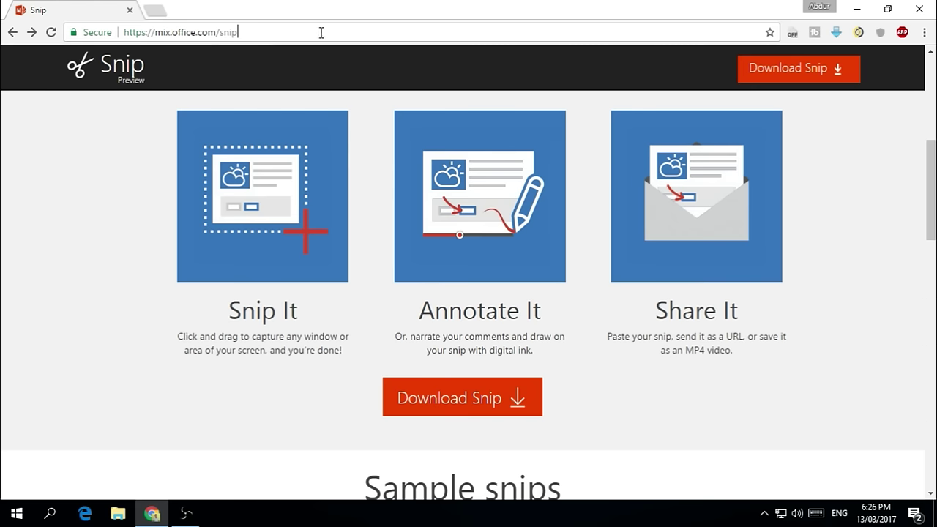
mouse_move(934, 208)
left_mouse_down()
mouse_move(933, 256)
mouse_move(933, 117)
mouse_move(933, 211)
left_mouse_up()
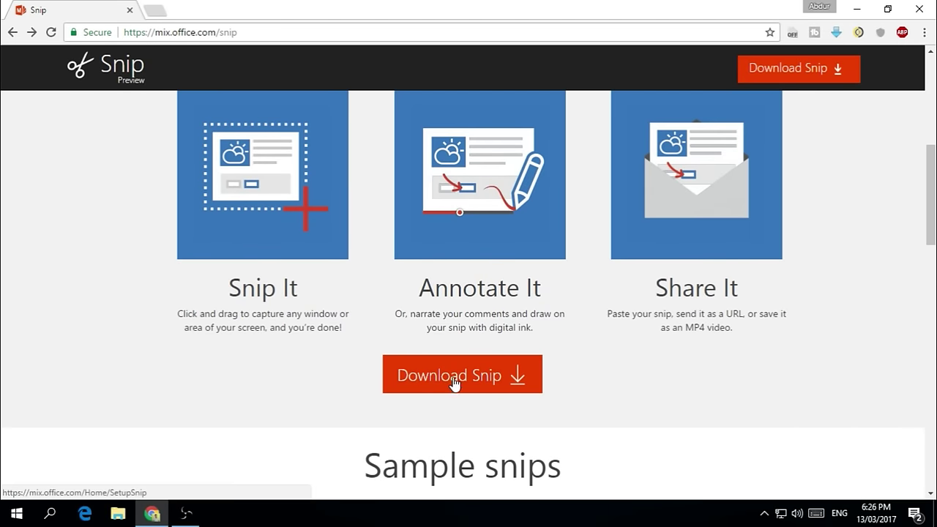
left_click_drag(284, 32, 122, 32)
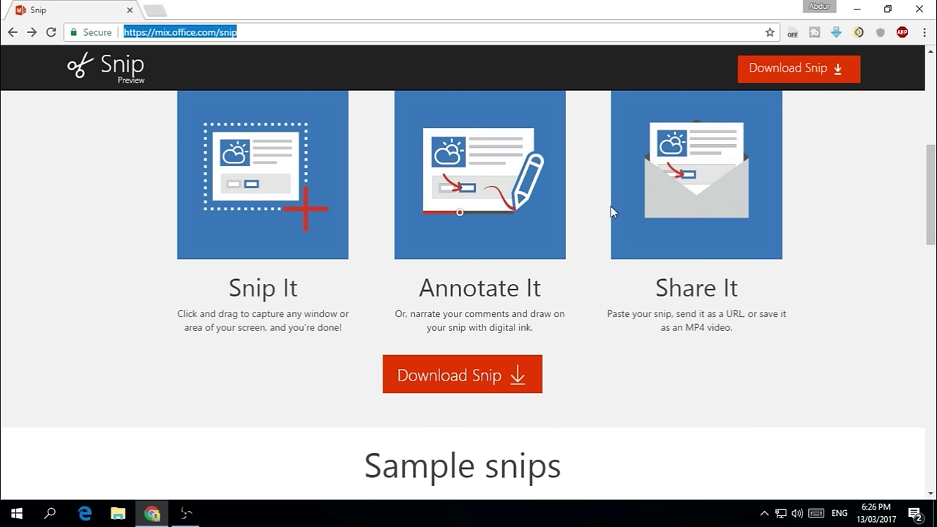
left_click(856, 9)
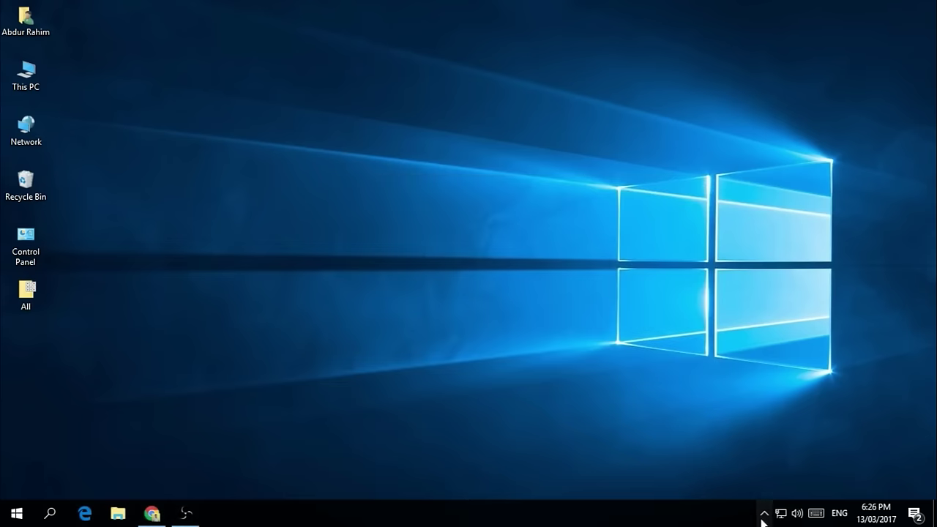
Bring up the Snip capture toolbar and capture the region from the This PC icon to the far end of the taskbar.
left_click(764, 513)
left_click(791, 485)
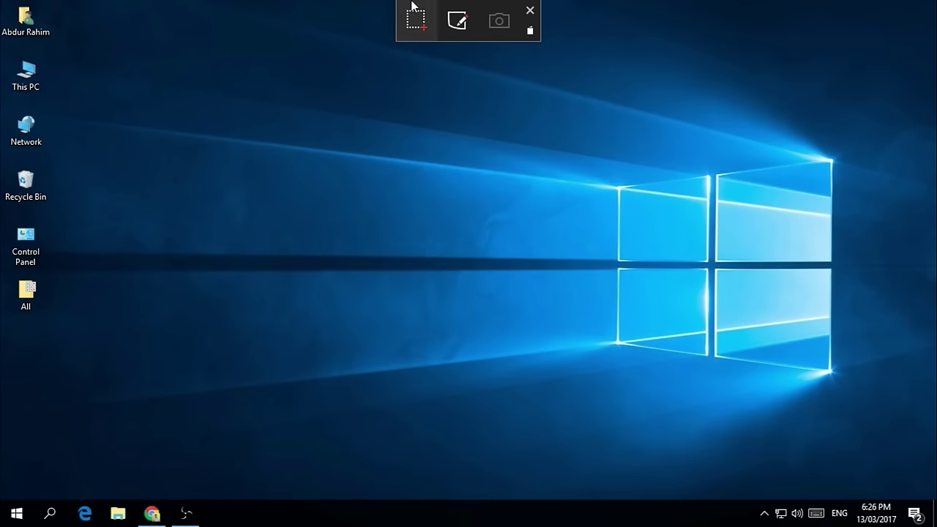
mouse_move(433, 4)
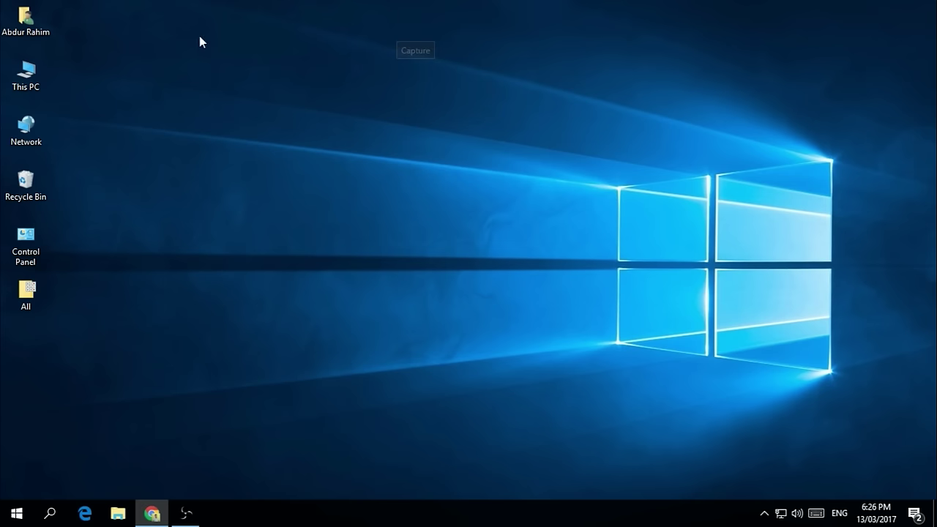
key("Print")
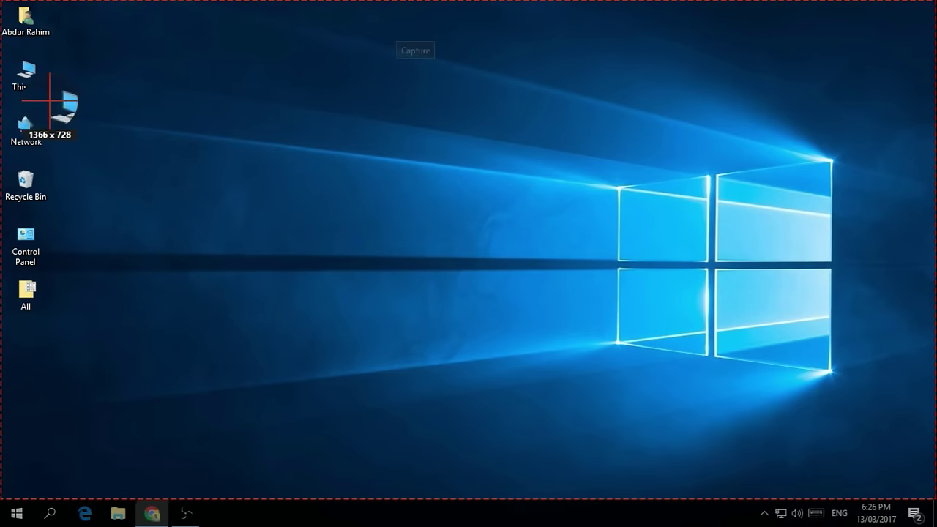
left_click_drag(17, 66, 935, 526)
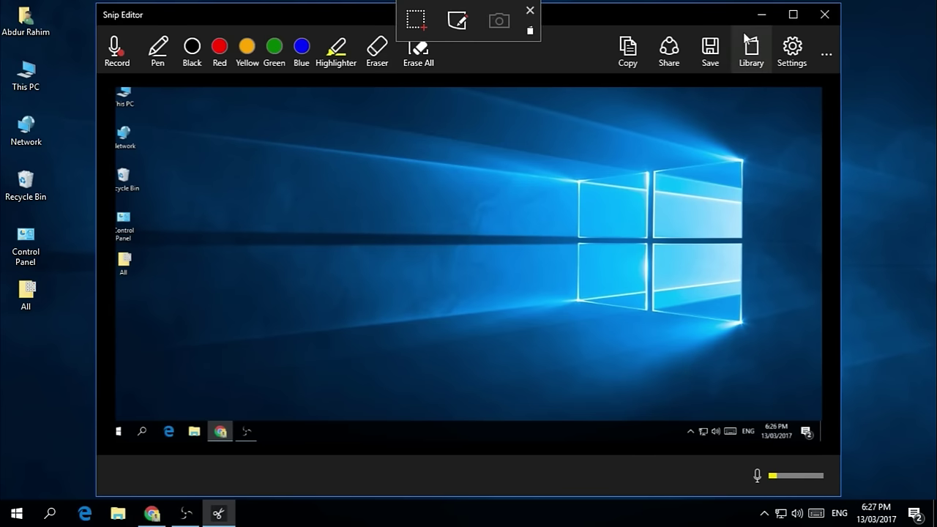
Maximize Snip Editor and draw yellow highlighter strokes from the All icon and across the wallpaper.
left_click(792, 14)
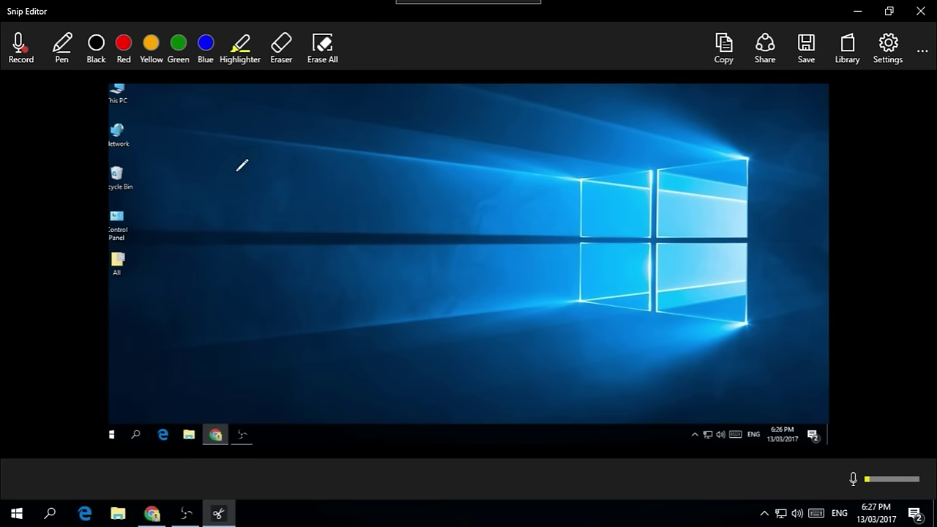
left_click(243, 50)
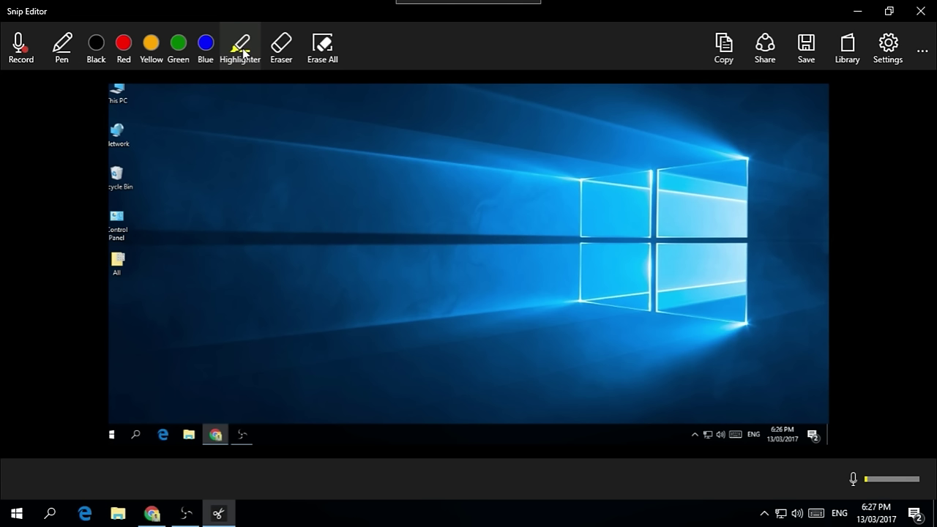
left_click_drag(117, 262, 526, 277)
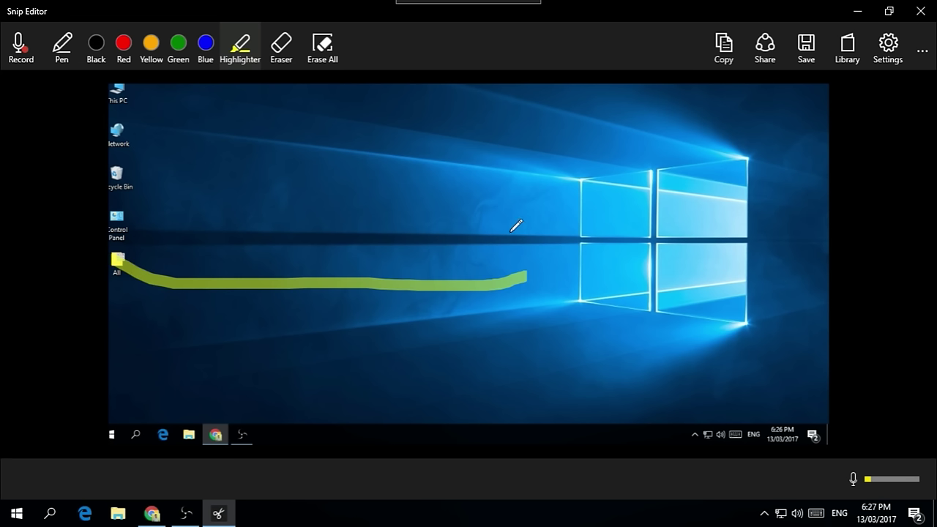
mouse_move(427, 185)
left_mouse_down()
mouse_move(244, 320)
mouse_move(507, 369)
left_mouse_up()
Draw two freehand curves in blue ink across the captured wallpaper.
left_click(205, 44)
mouse_move(575, 167)
left_mouse_down()
mouse_move(590, 252)
mouse_move(353, 233)
left_mouse_up()
left_click_drag(301, 147, 149, 236)
Erase the yellow highlighter strokes from the capture.
left_click(281, 46)
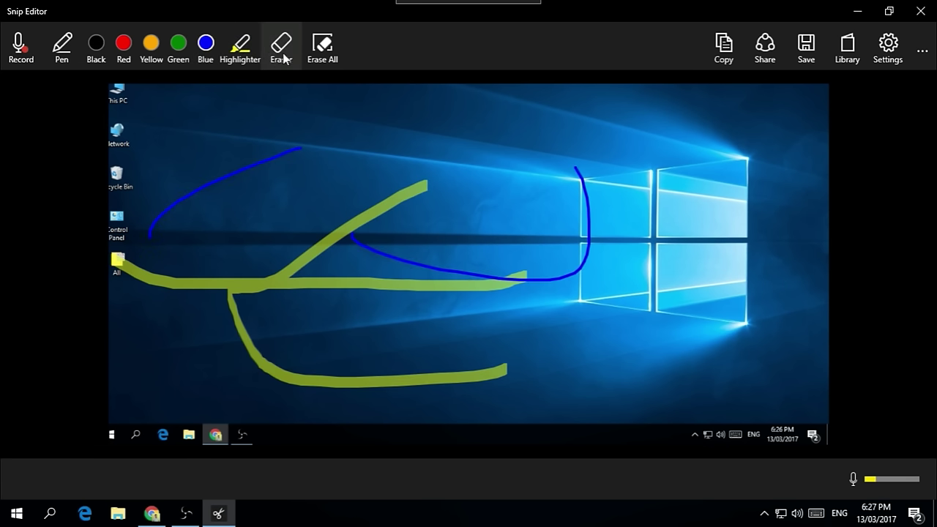
left_click_drag(331, 279, 262, 291)
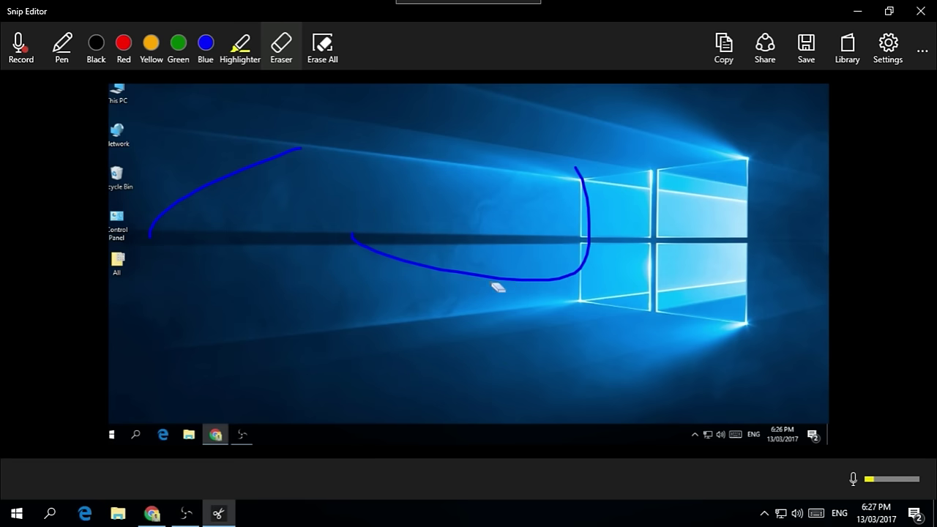
Erase the blue curve that reaches the window logo, and clear all remaining ink from the capture.
left_click_drag(496, 286, 579, 280)
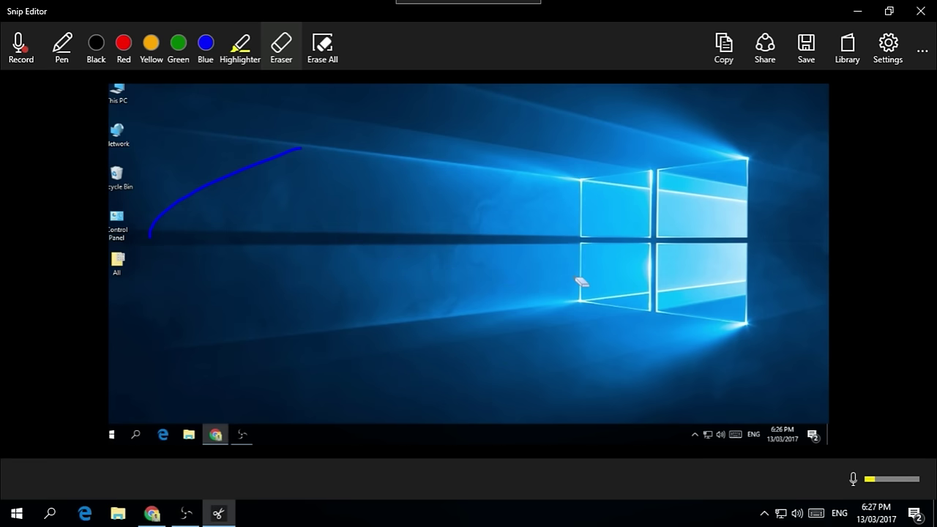
left_click(316, 45)
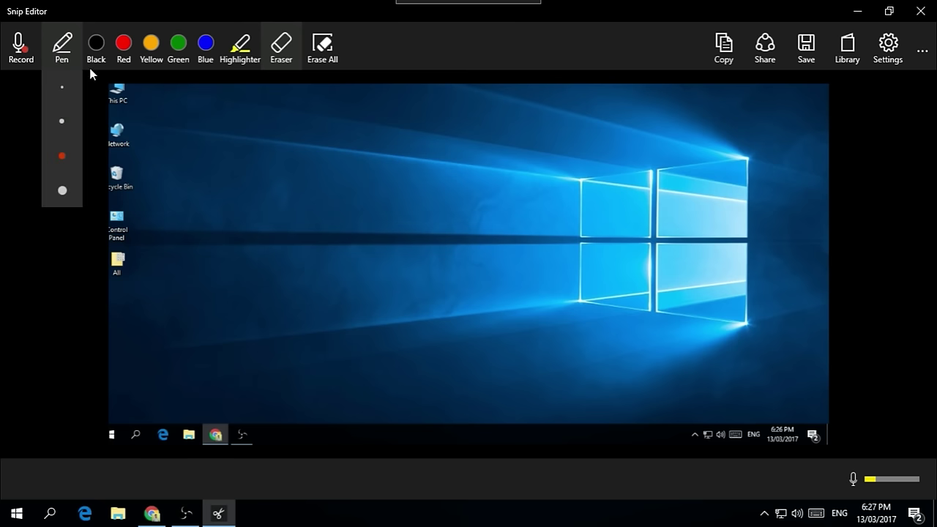
Draw a long looping freehand scribble in black ink across the middle of the captured wallpaper and over the window logo.
left_click(95, 52)
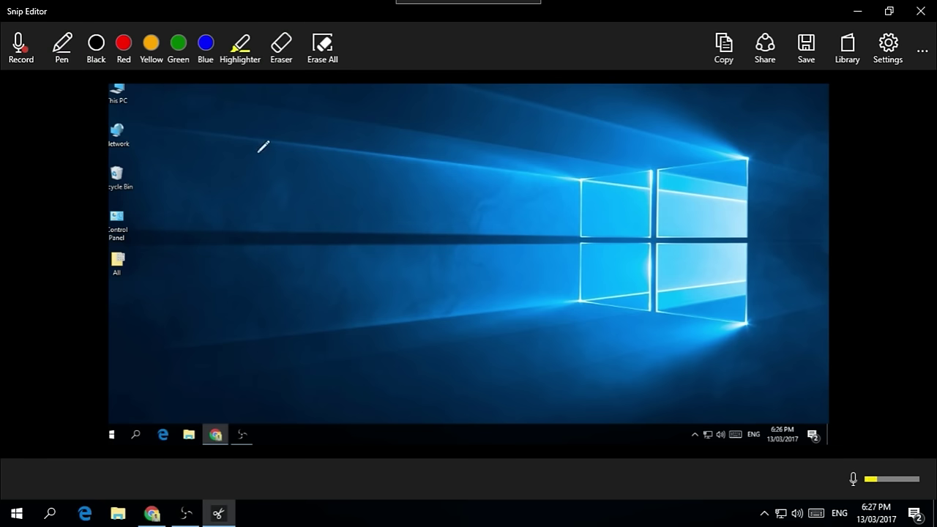
mouse_move(367, 168)
left_mouse_down()
mouse_move(399, 247)
mouse_move(437, 219)
mouse_move(359, 301)
mouse_move(631, 264)
mouse_move(389, 266)
mouse_move(379, 275)
left_mouse_up()
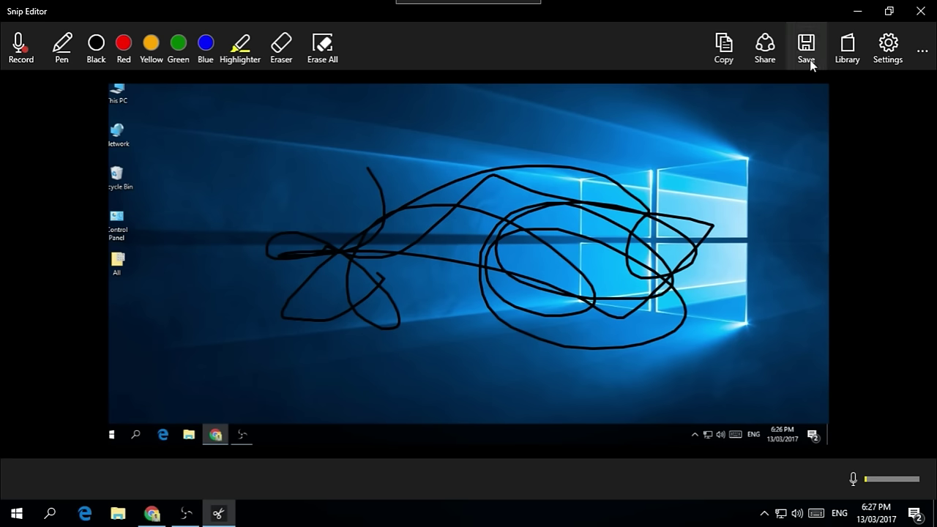
Show the sharing options for the annotated capture, dismiss them without choosing one, and minimize Snip Editor.
left_click(765, 55)
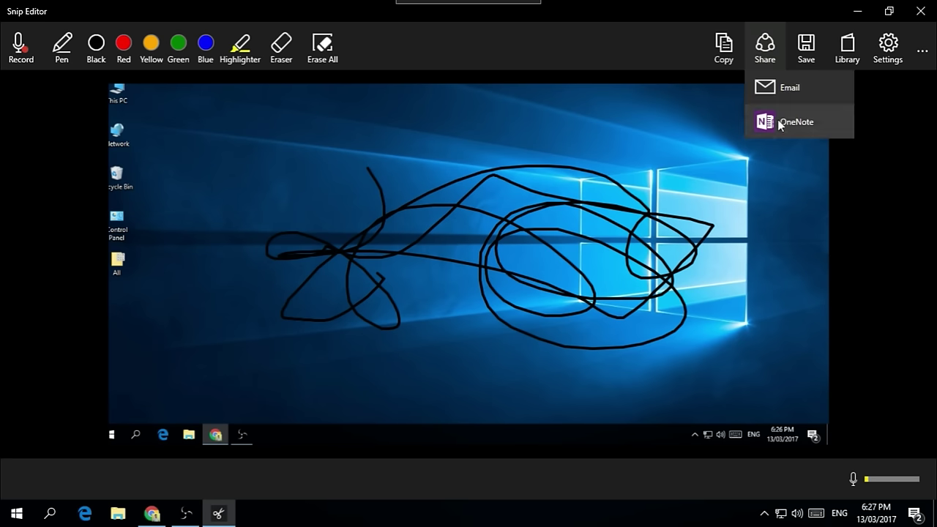
left_click(856, 110)
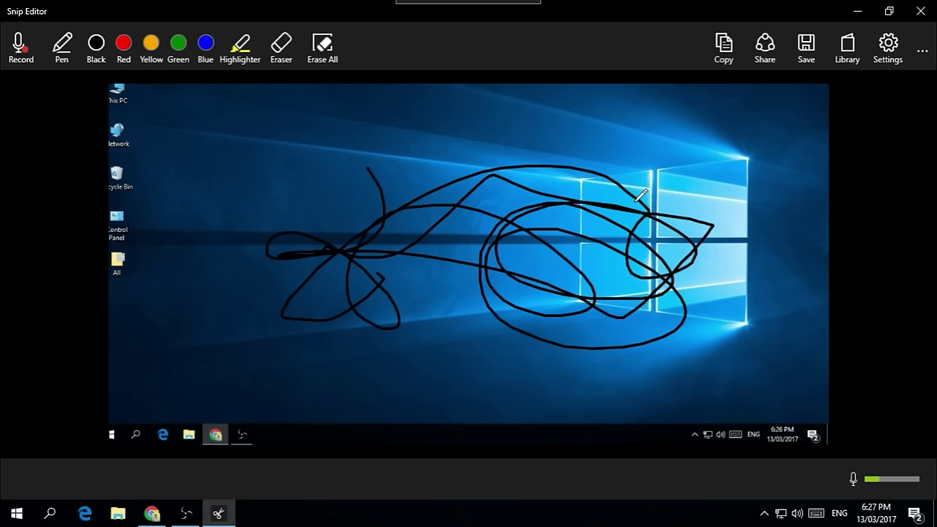
left_click(856, 11)
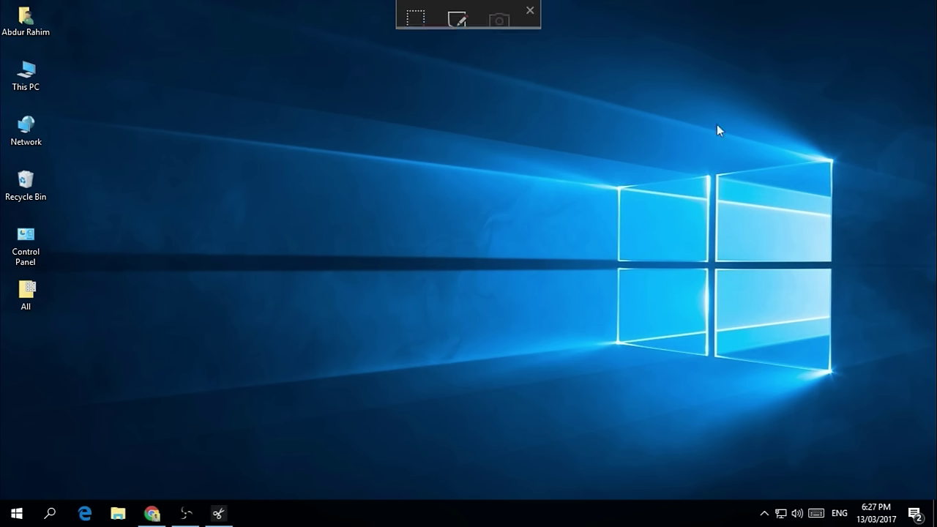